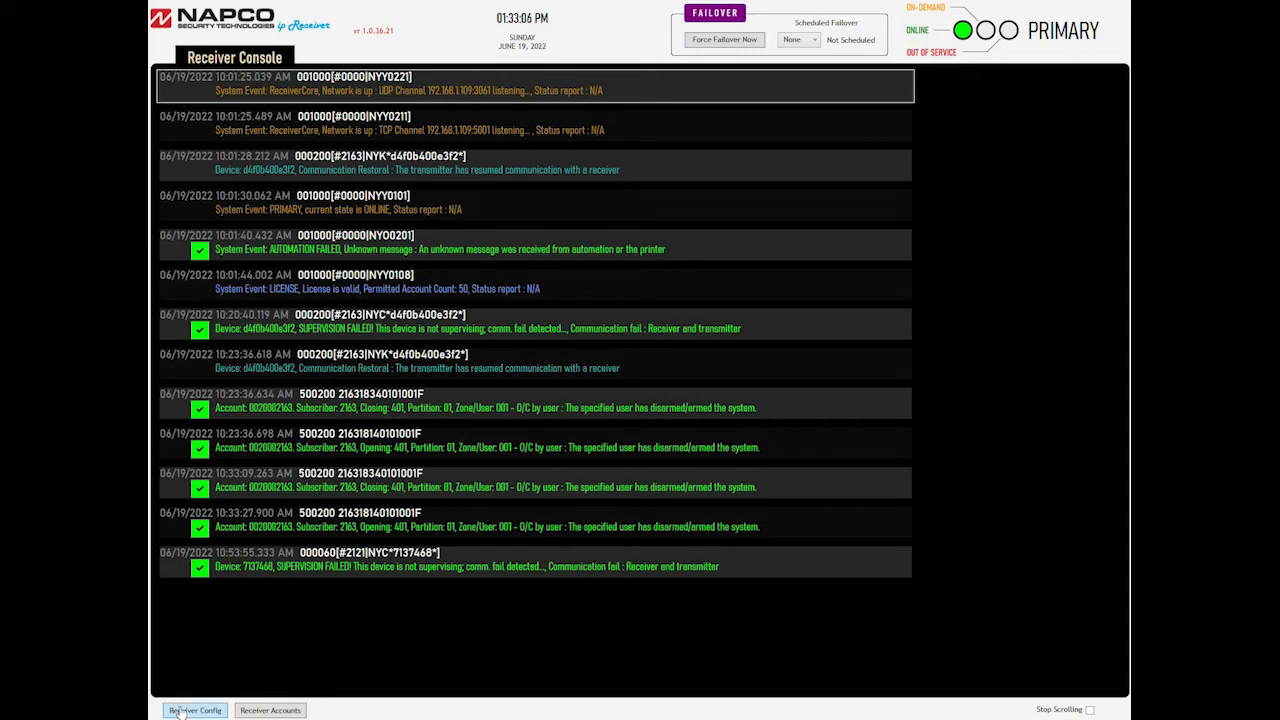
# Fetch the receiver configuration's amendable settings for version 1.0.0.0 and display the receiver.tcp.port value.
pyautogui.click(180, 710)
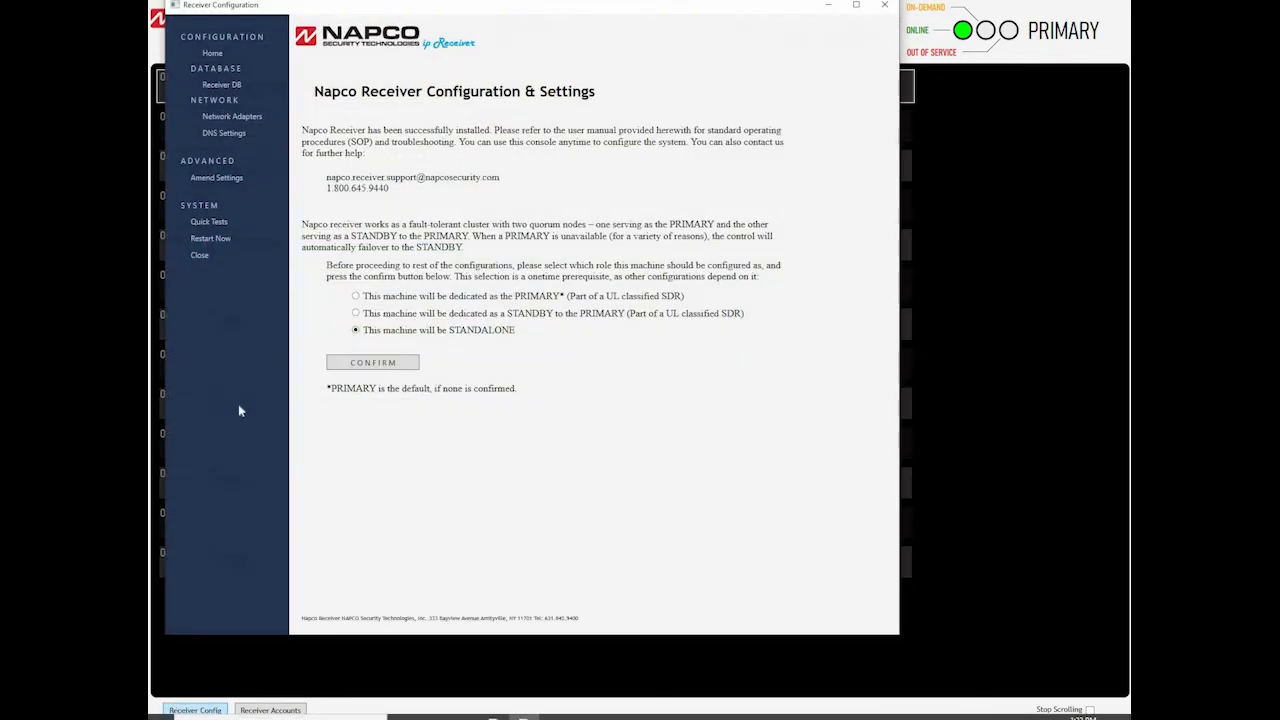
pyautogui.click(226, 178)
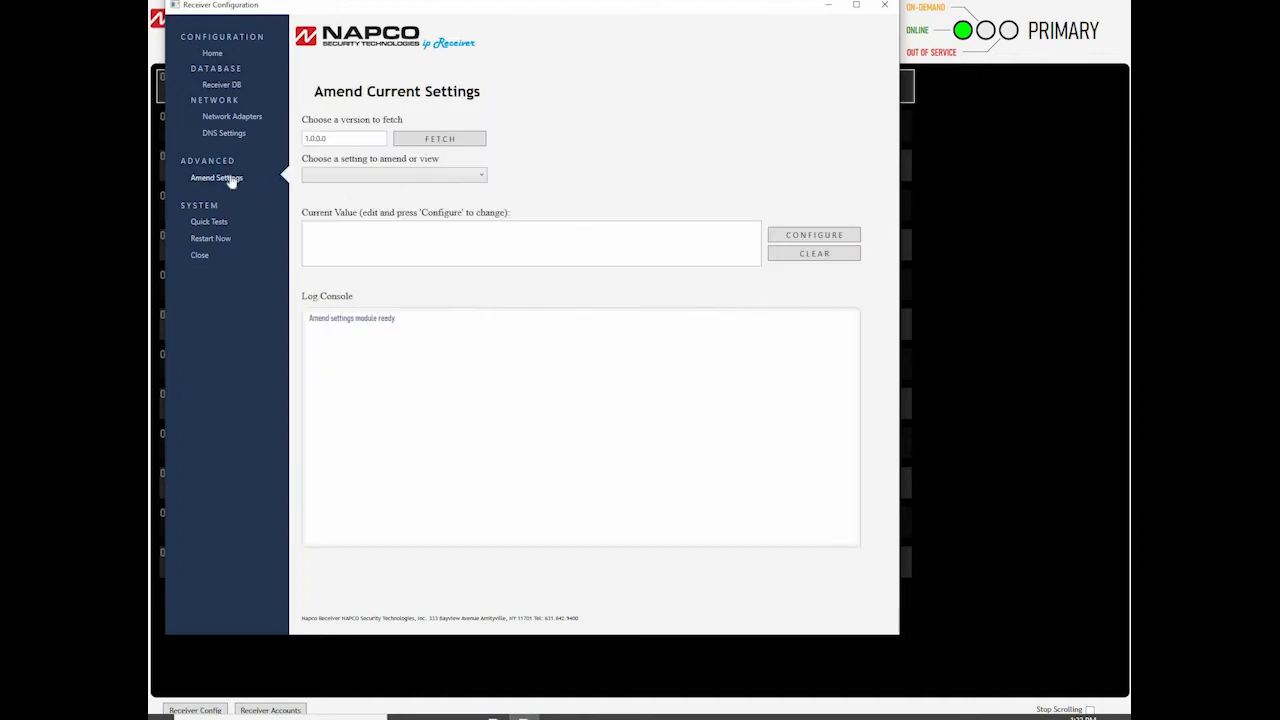
pyautogui.click(438, 145)
pyautogui.click(482, 177)
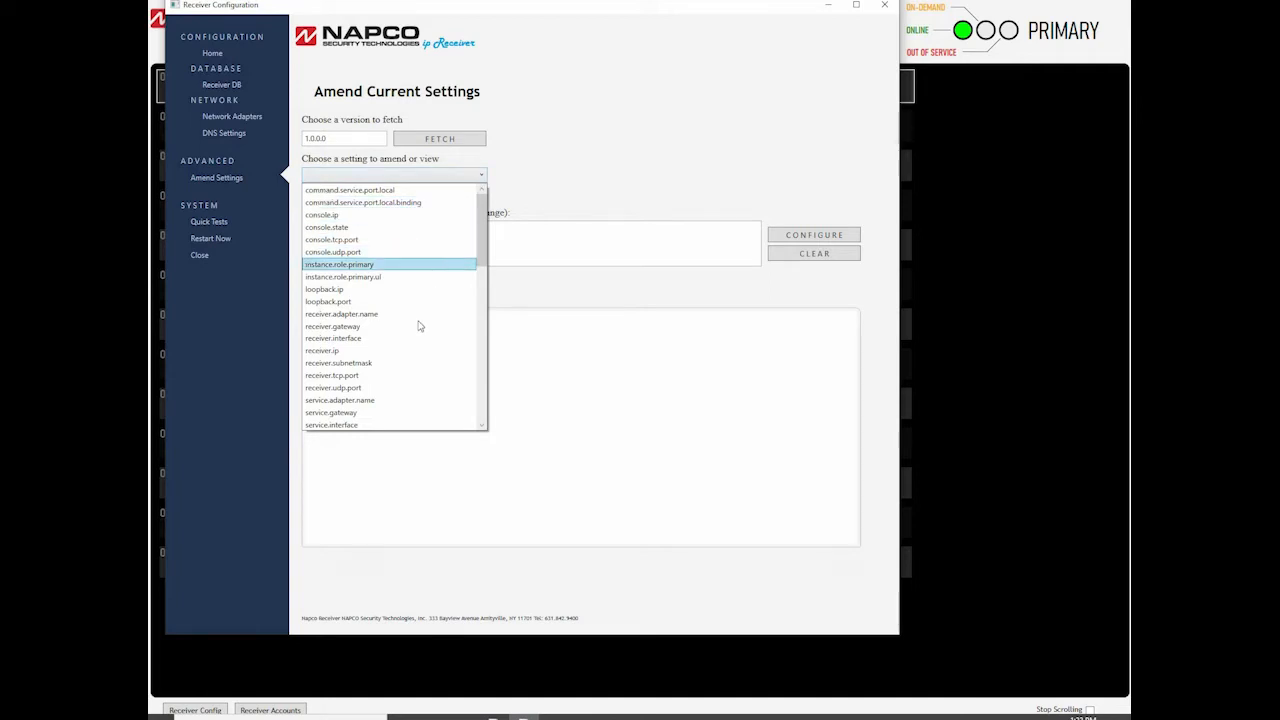
pyautogui.click(357, 377)
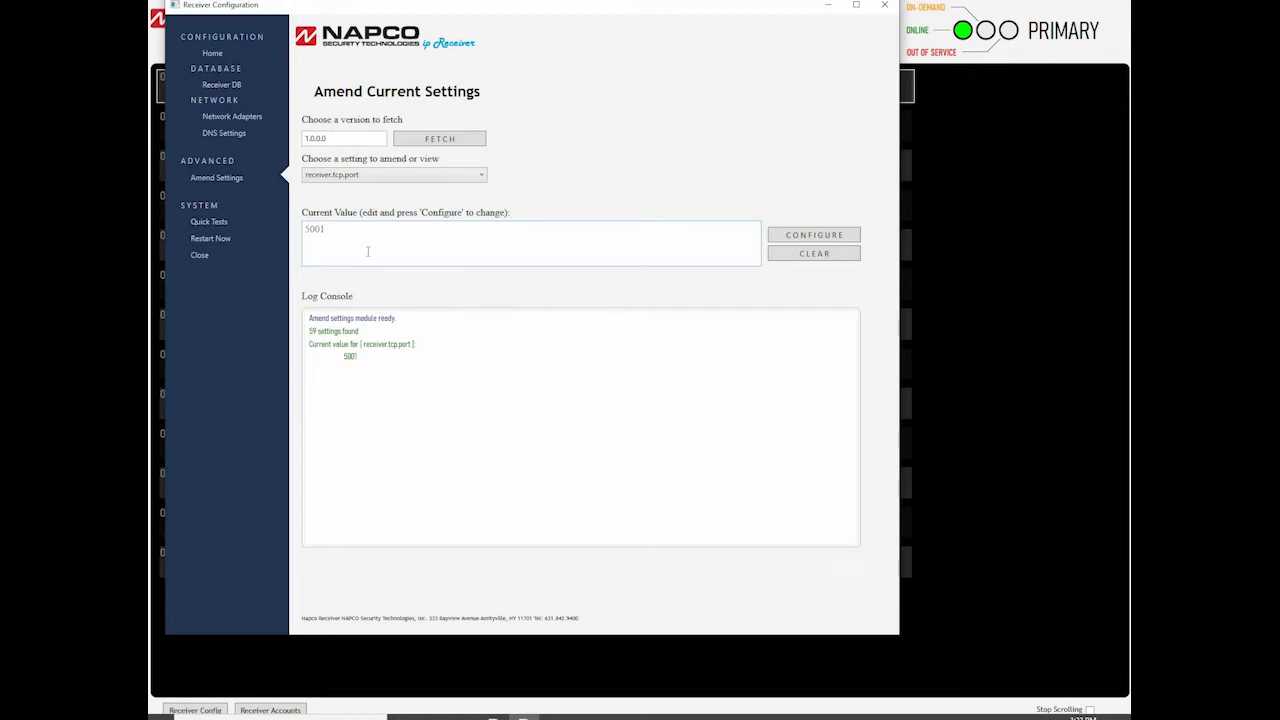
# Set receiver.udp.port to 3081 and apply the change to the receiver configuration.
pyautogui.click(481, 177)
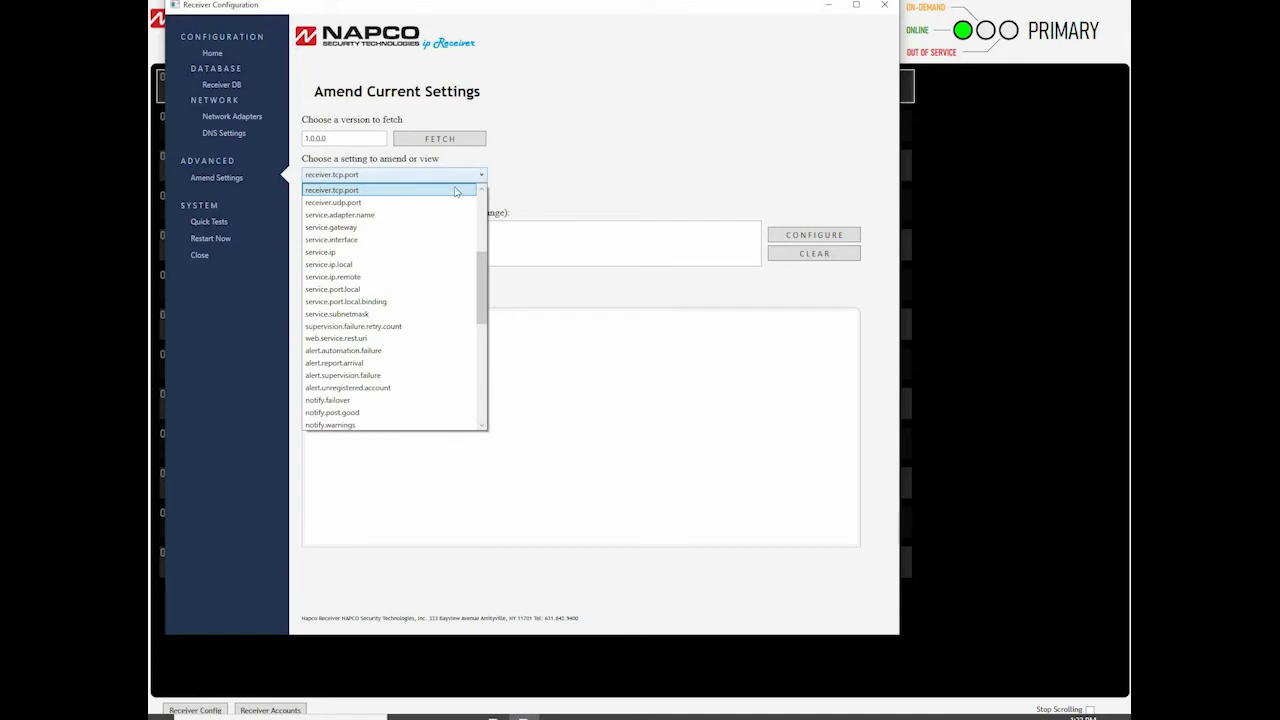
pyautogui.click(361, 204)
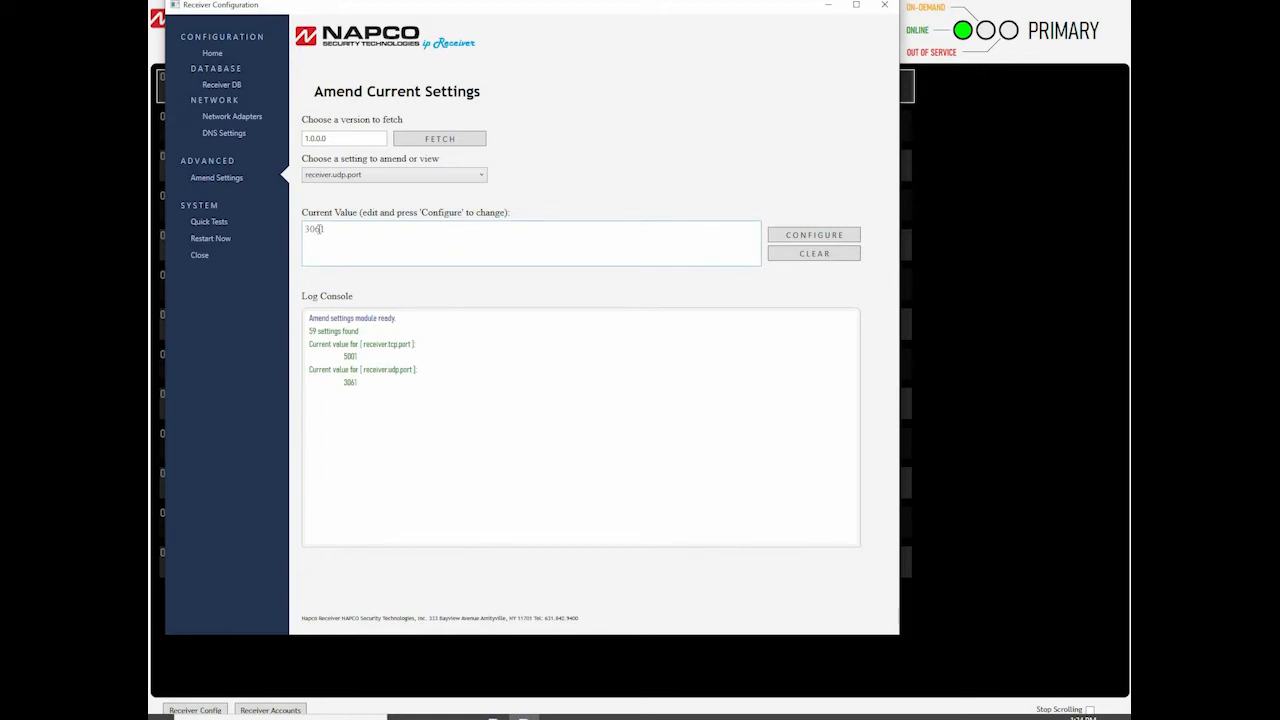
pyautogui.press('BackSpace')
pyautogui.press('BackSpace')
pyautogui.write('8')
pyautogui.click(790, 240)
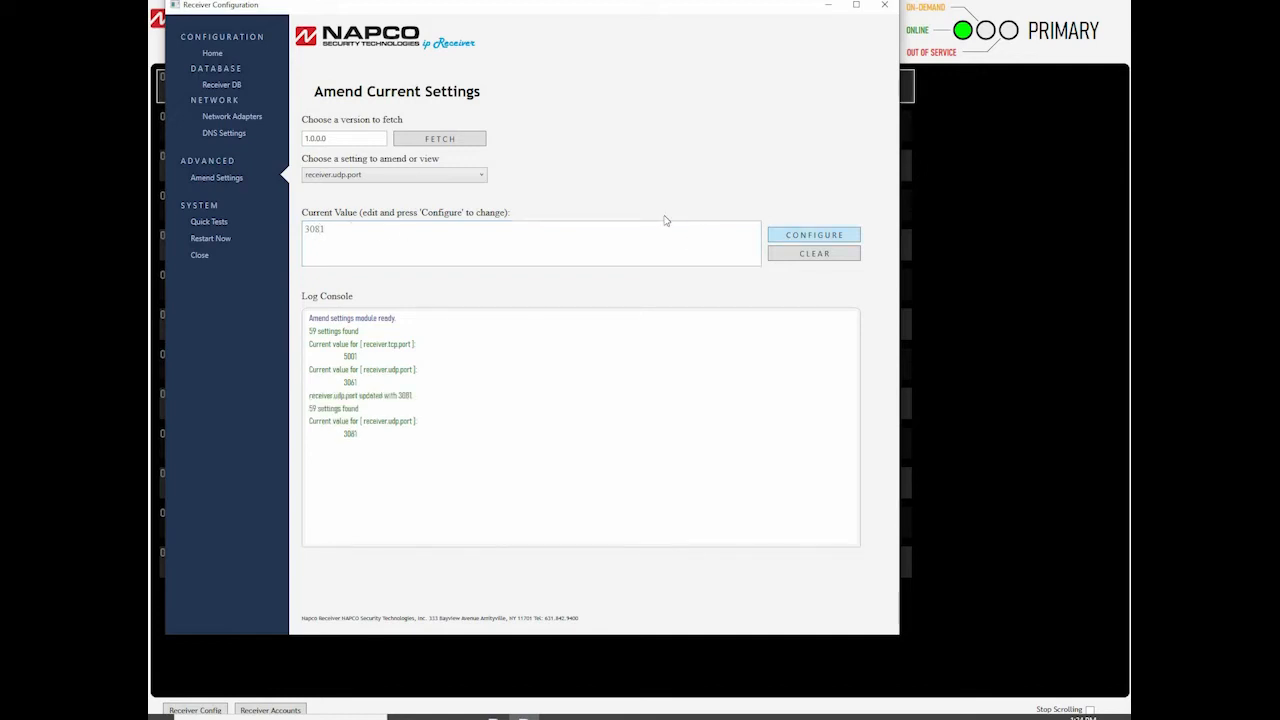
# Look up the automation.format.report setting among the receiver settings to view its format string.
pyautogui.click(482, 177)
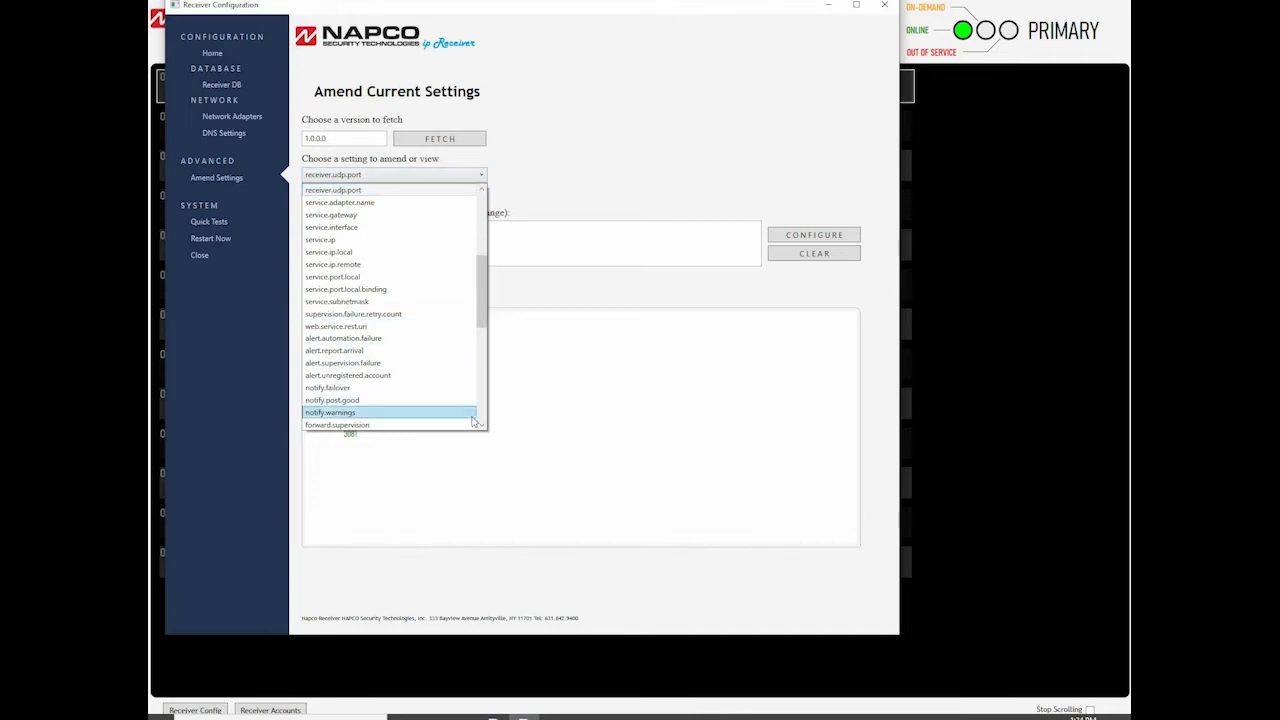
pyautogui.scroll(-1, 485, 428)
pyautogui.scroll(-1, 485, 428)
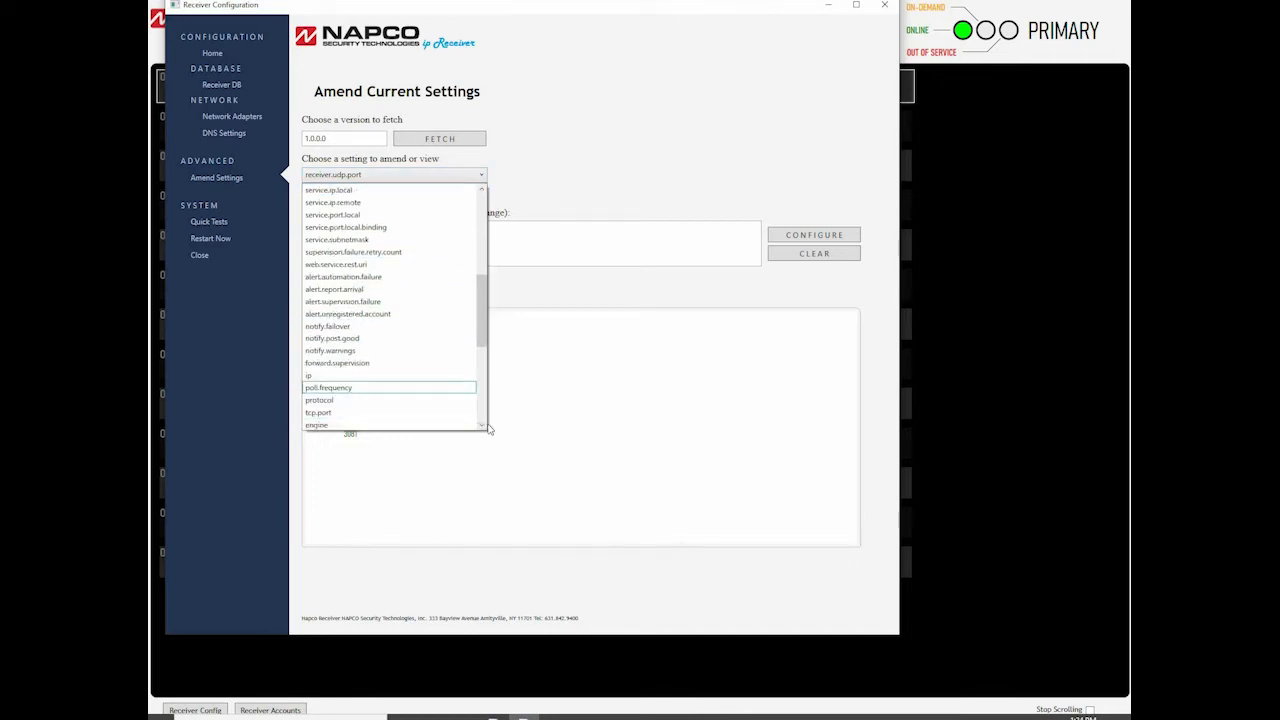
pyautogui.click(490, 429)
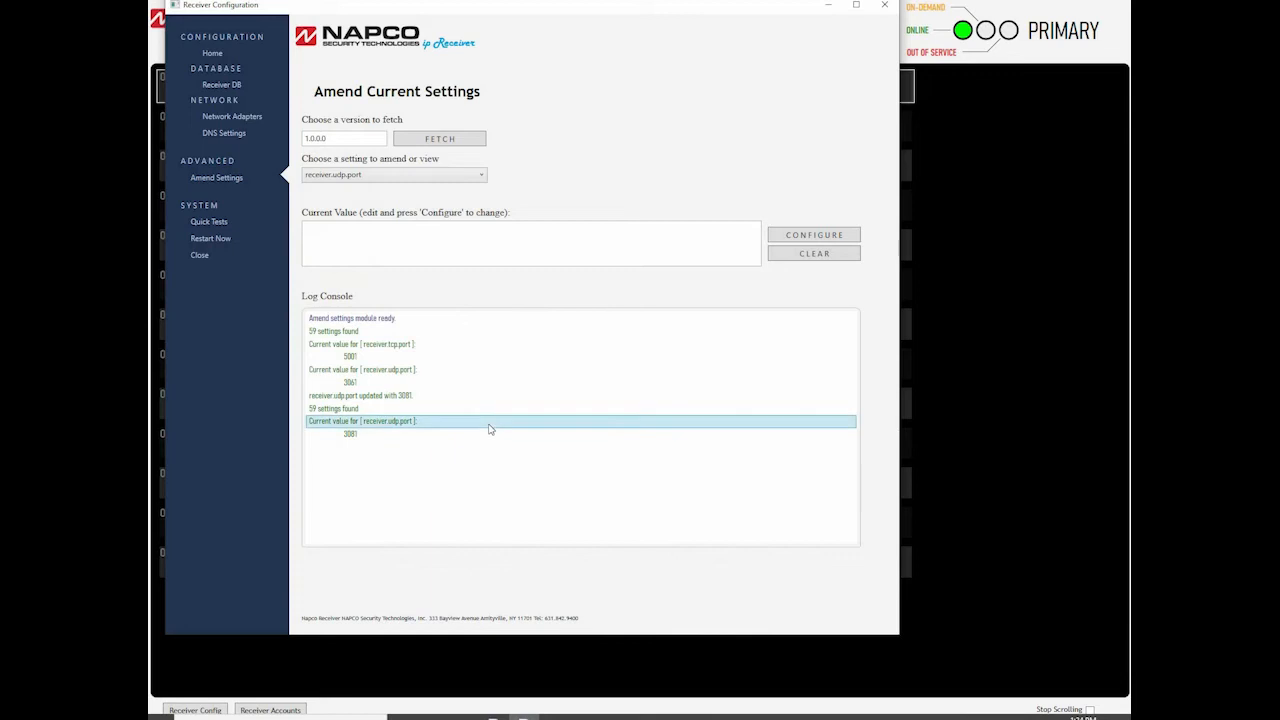
pyautogui.click(481, 177)
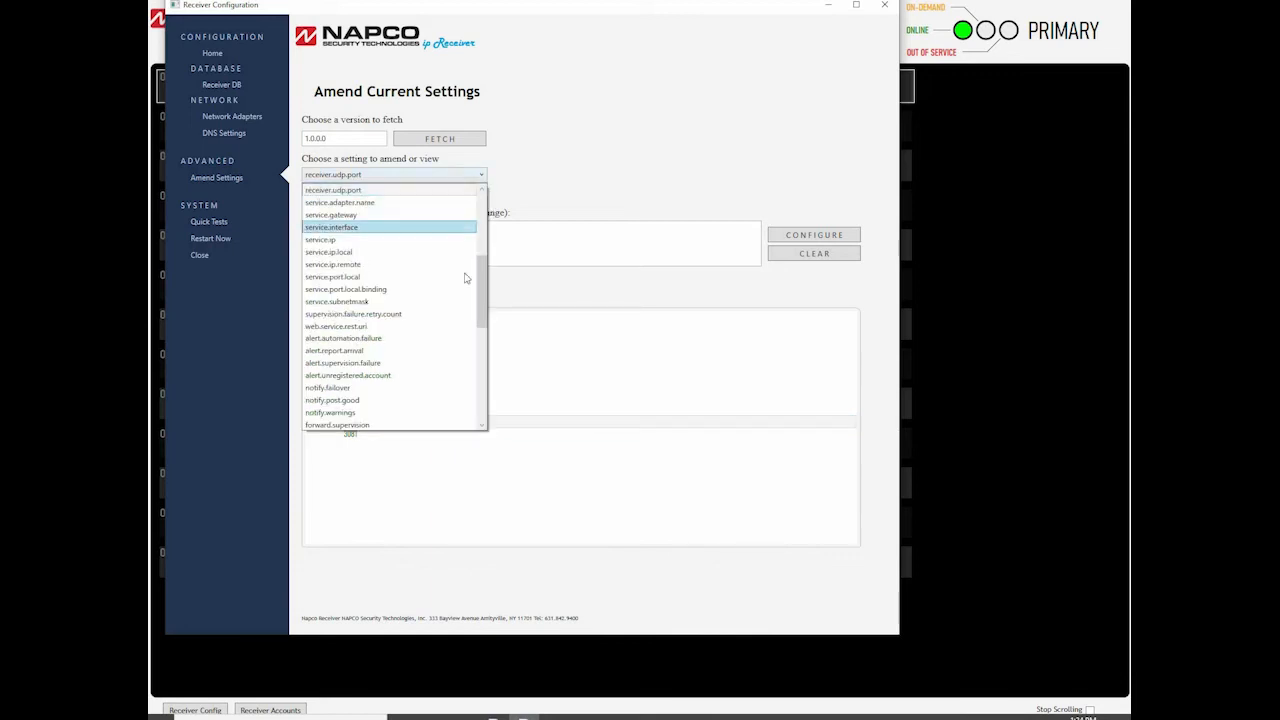
pyautogui.scroll(-3, 483, 428)
pyautogui.scroll(-5, 483, 428)
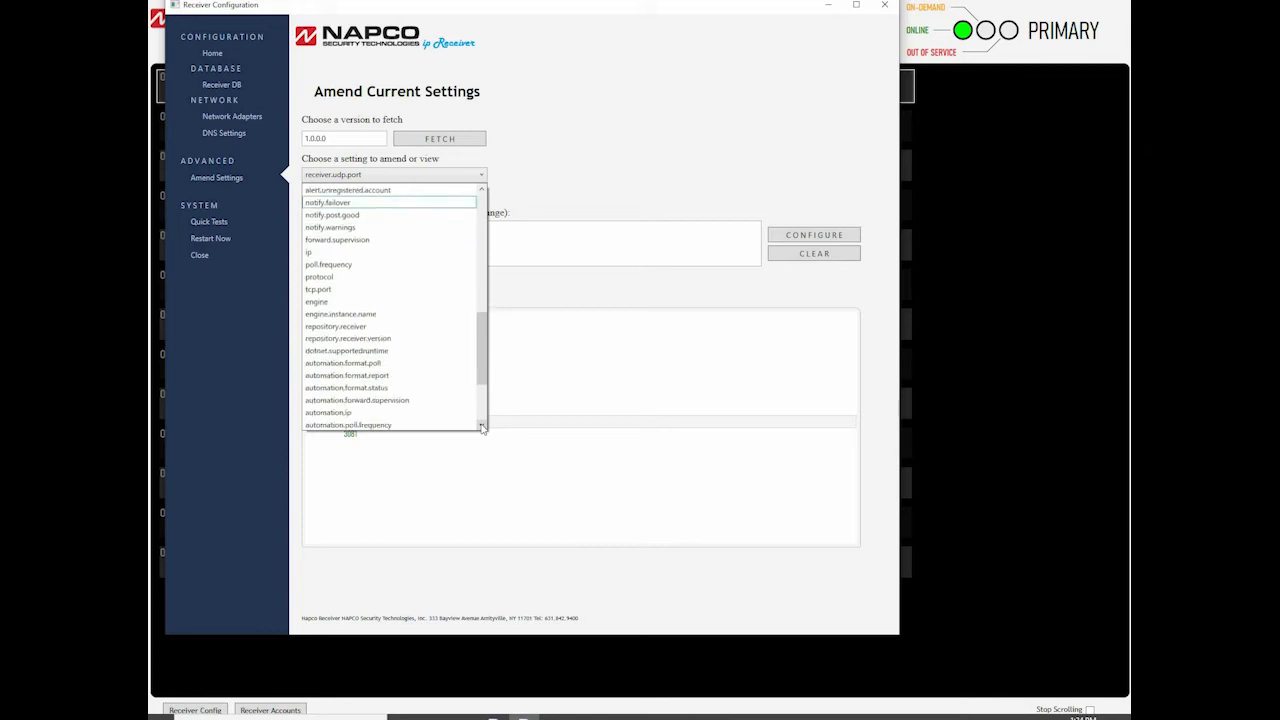
pyautogui.scroll(-1, 483, 428)
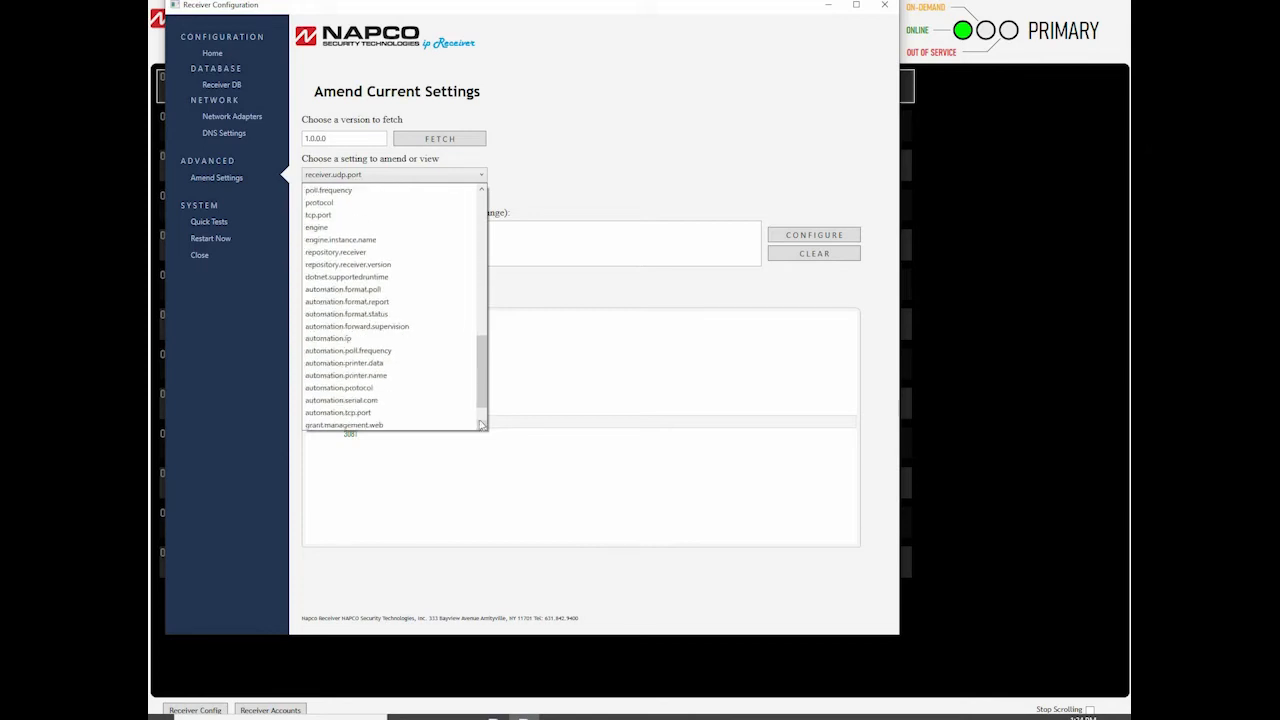
pyautogui.click(381, 308)
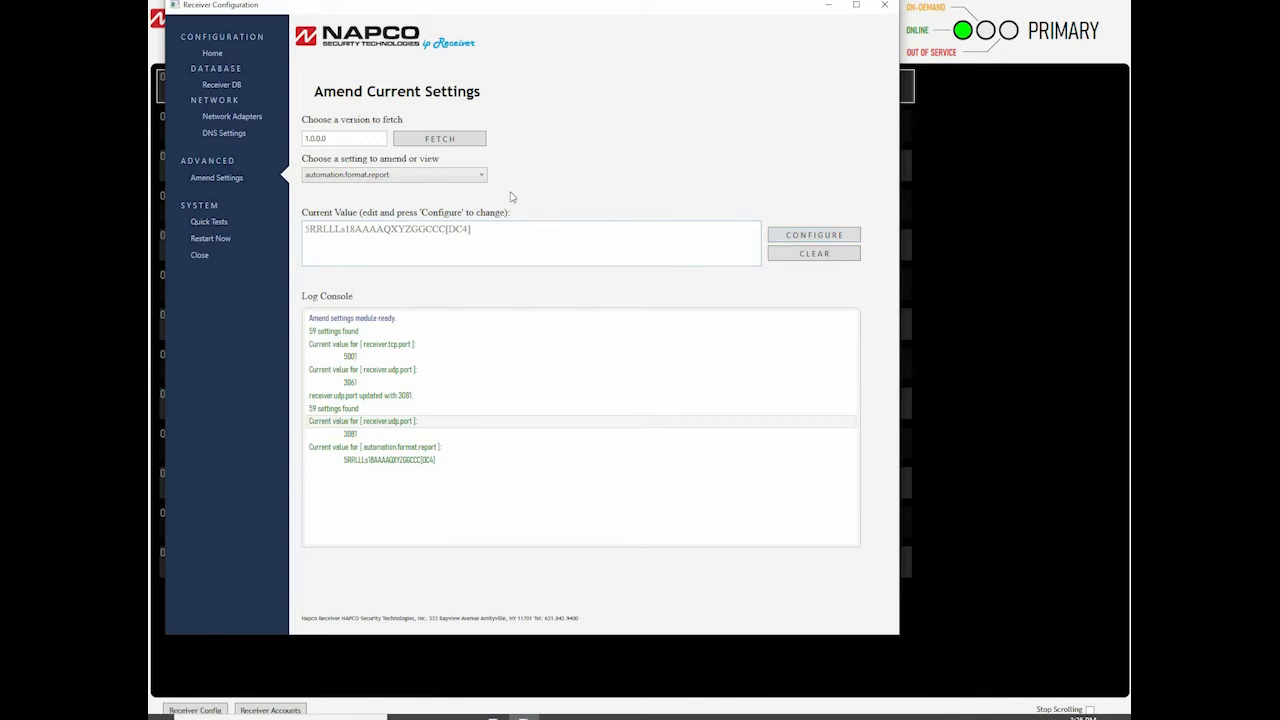
# View the current values of the automation.ip and automation.serial.com settings.
pyautogui.click(482, 178)
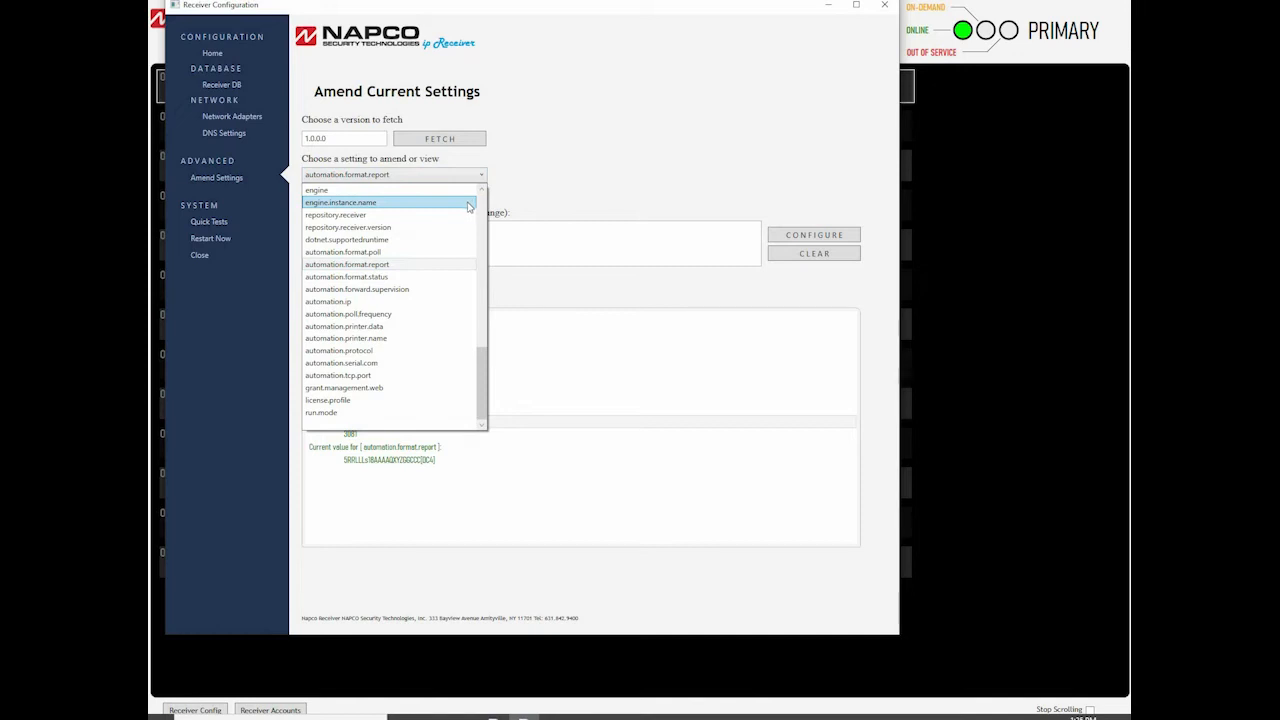
pyautogui.click(331, 304)
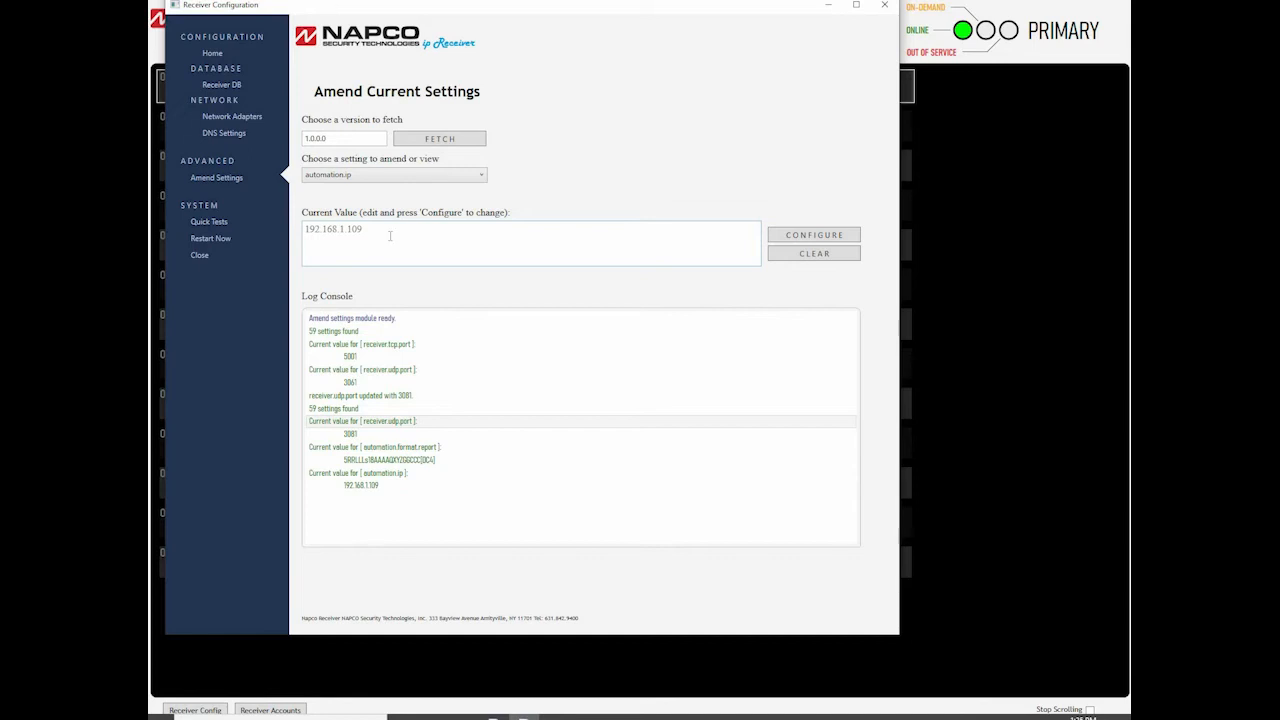
pyautogui.click(482, 176)
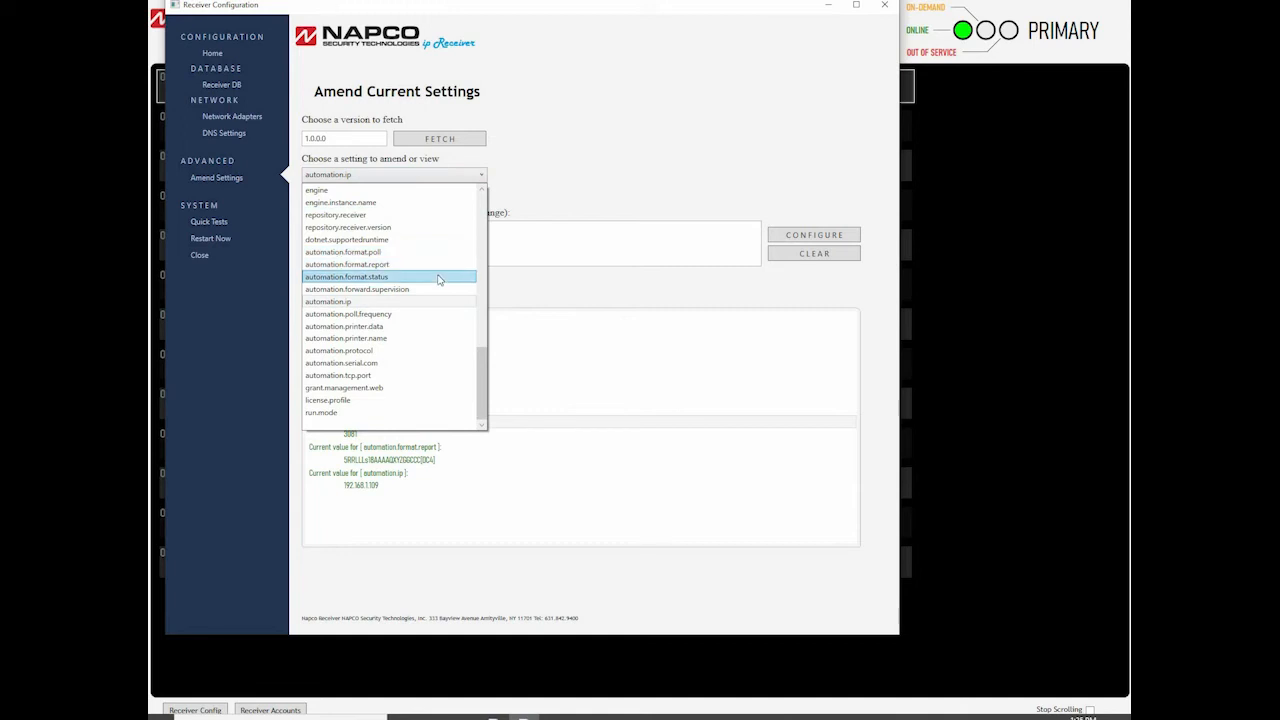
pyautogui.click(361, 364)
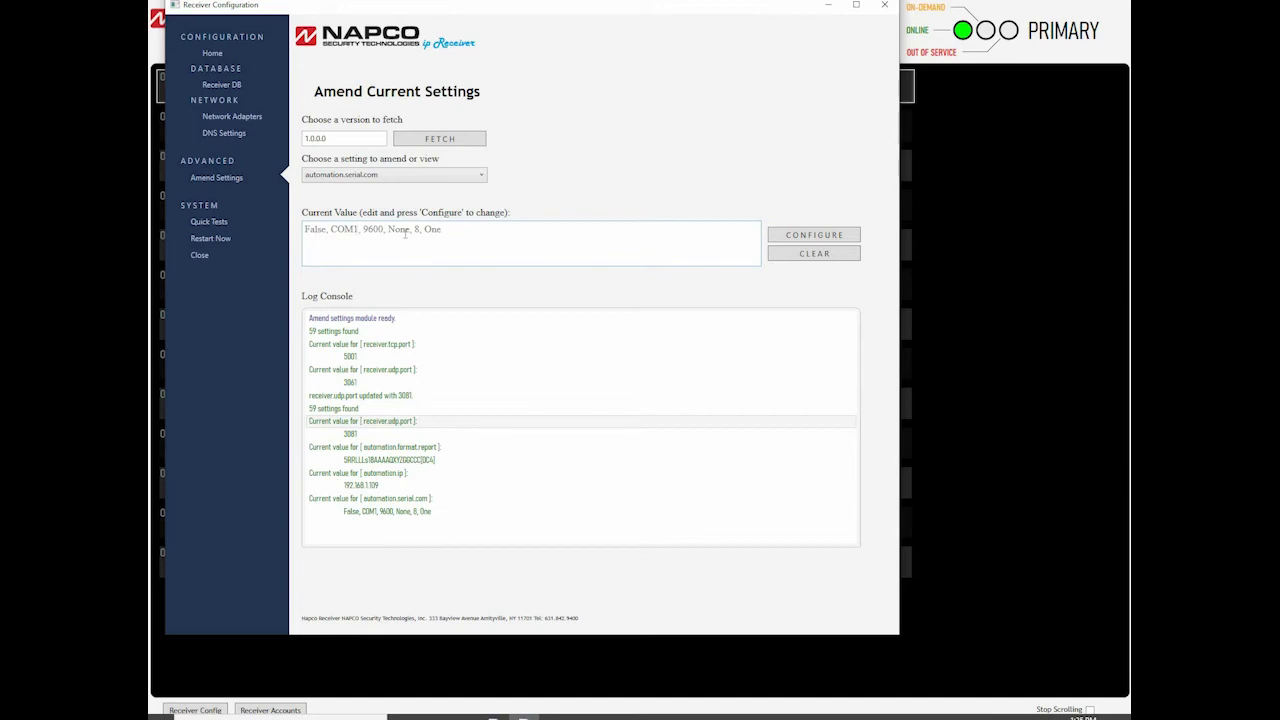
# View the current values of the automation.tcp.port and license.profile settings.
pyautogui.click(482, 177)
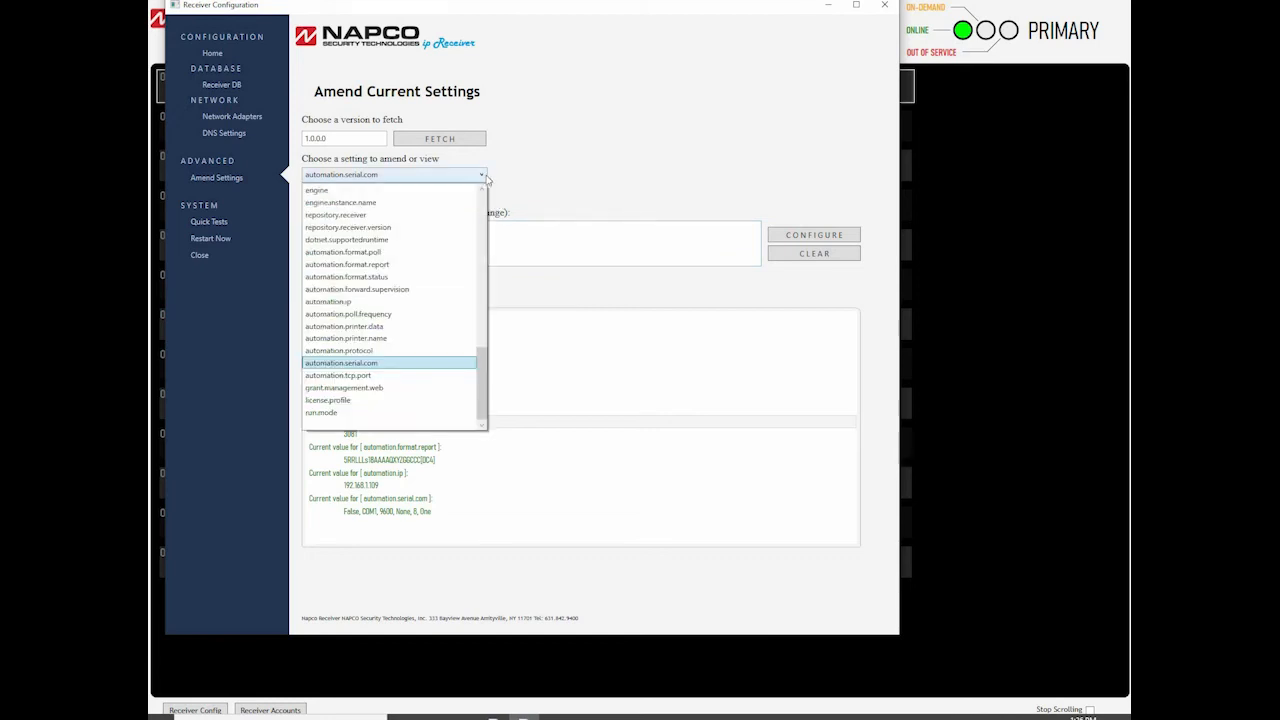
pyautogui.click(346, 376)
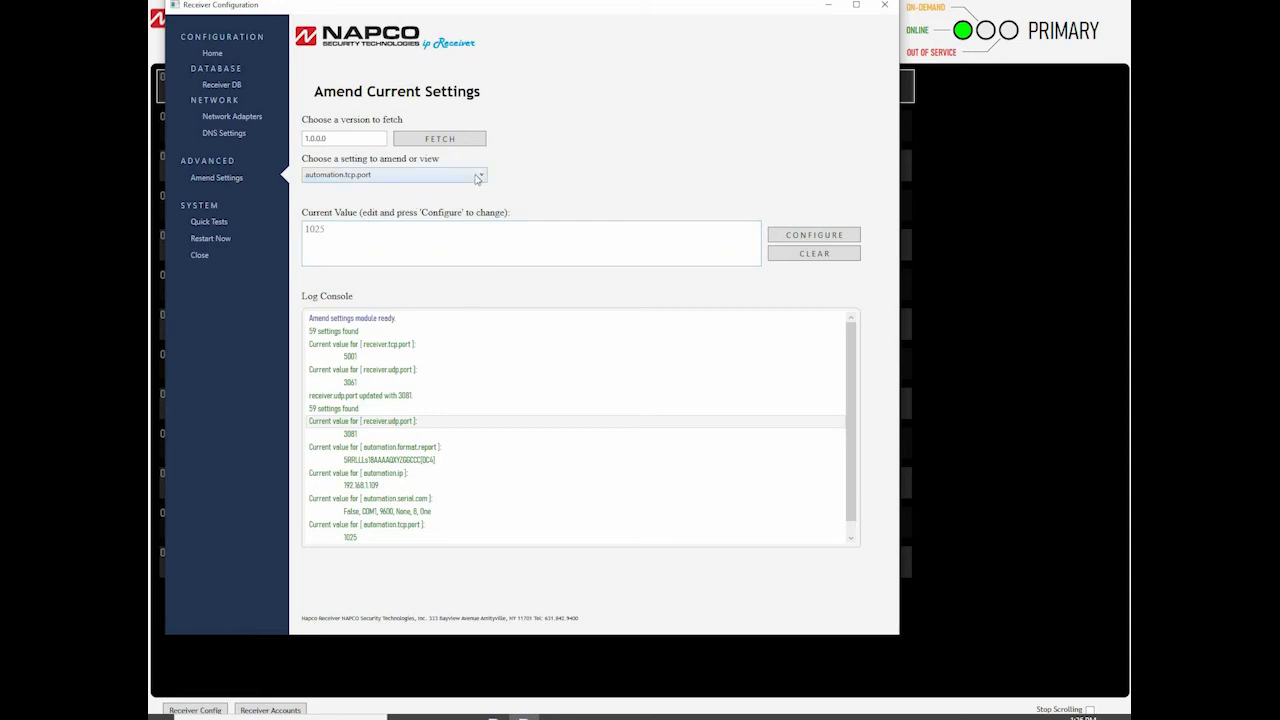
pyautogui.click(484, 178)
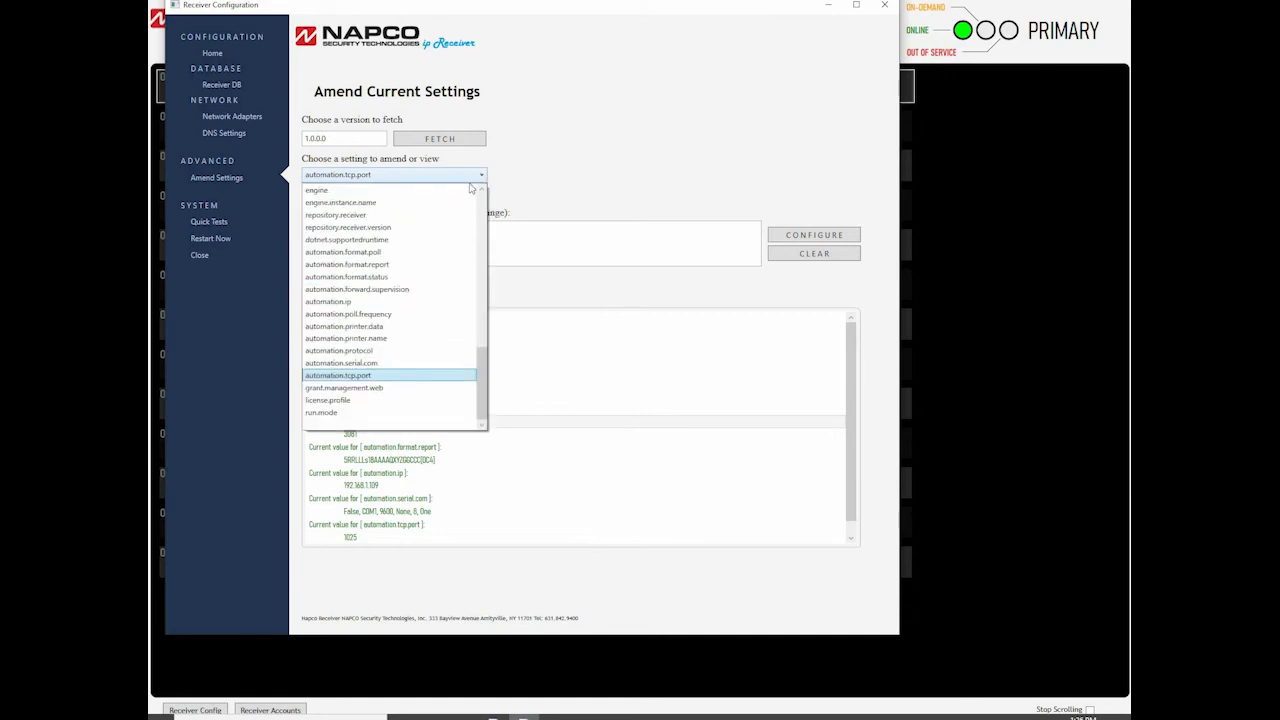
pyautogui.click(320, 403)
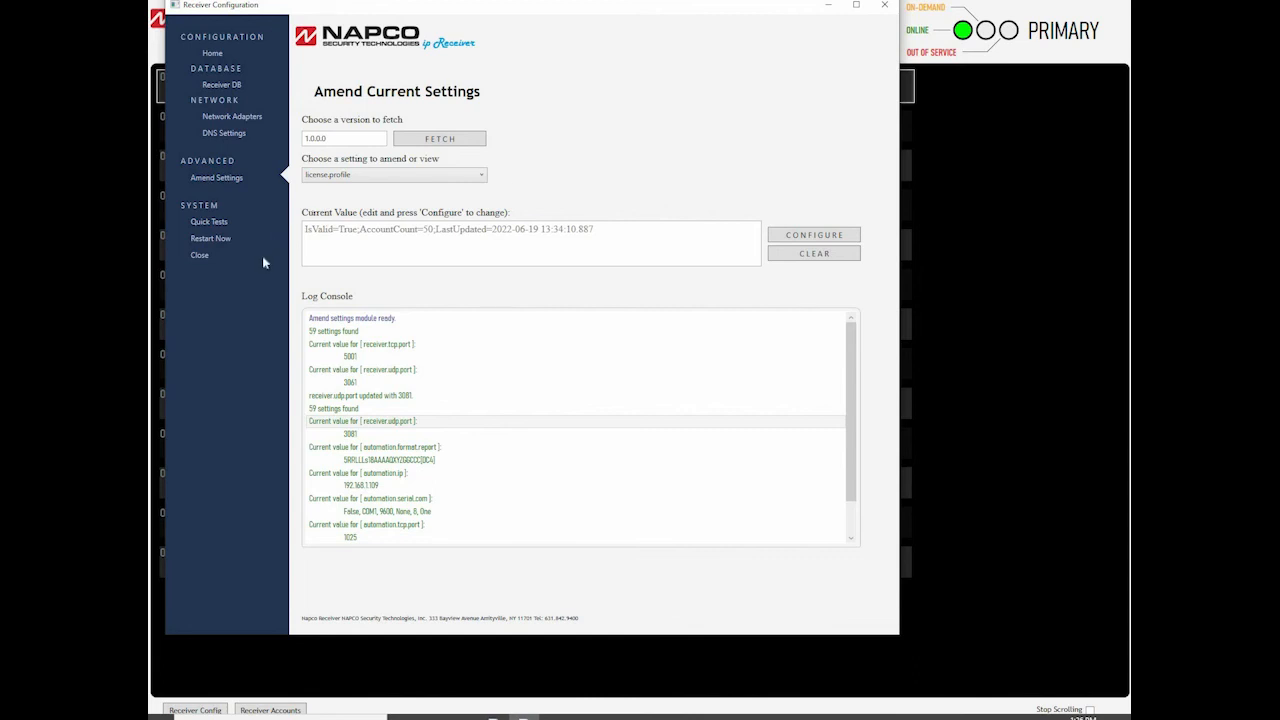
# Close the receiver configuration and acknowledge the restart reminder to return to the receiver console.
pyautogui.click(199, 257)
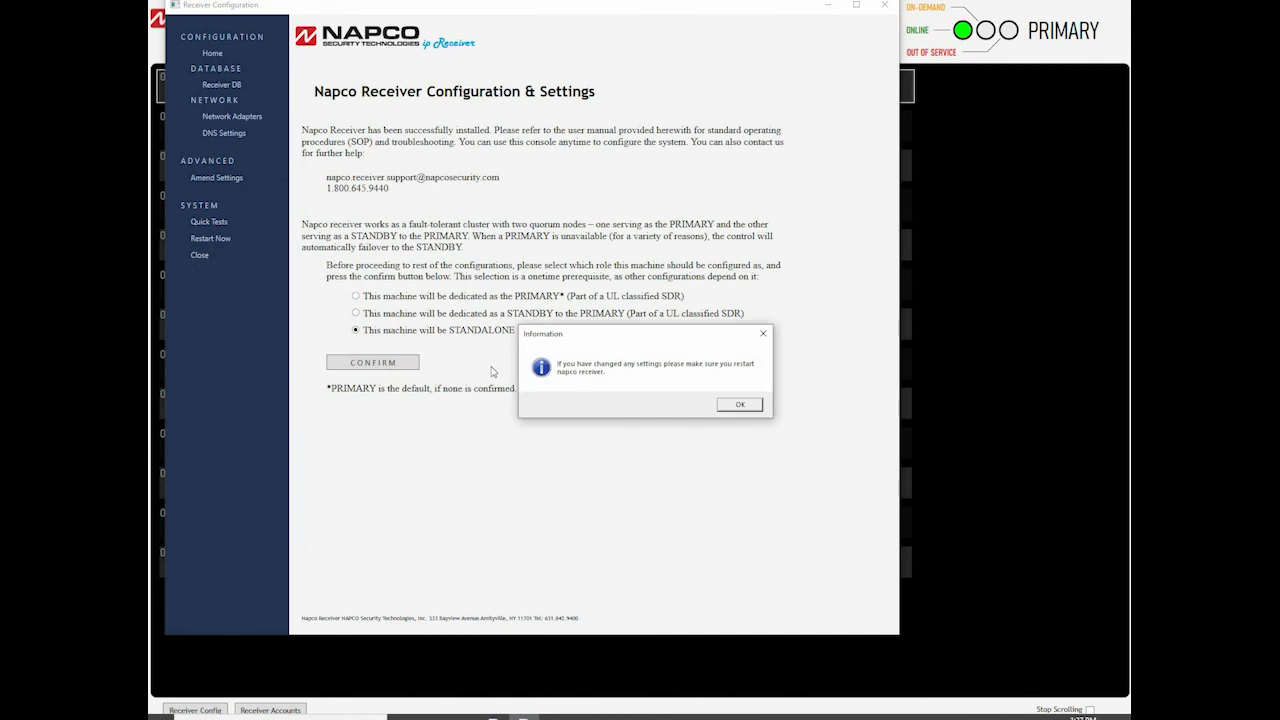
pyautogui.click(742, 405)
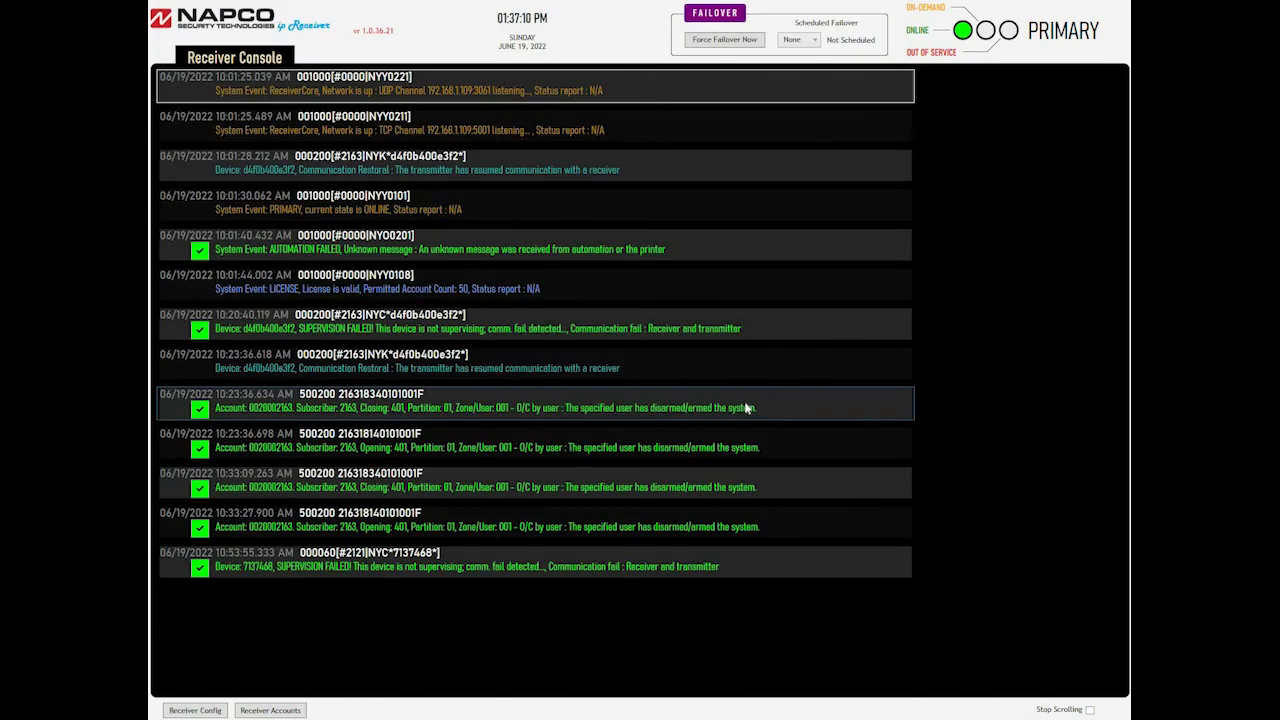